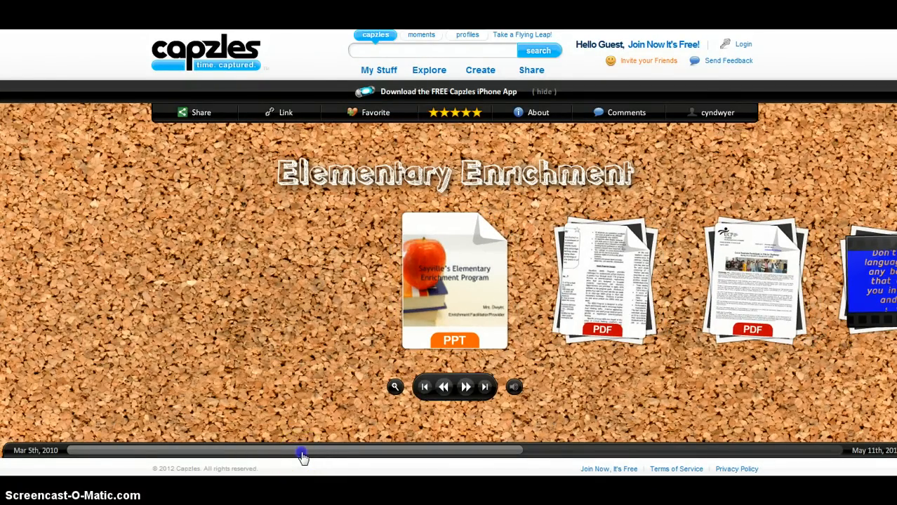
- Browse the Elementary Enrichment timeline and examine its student project videos and photos
drag(302, 456, 430, 451)
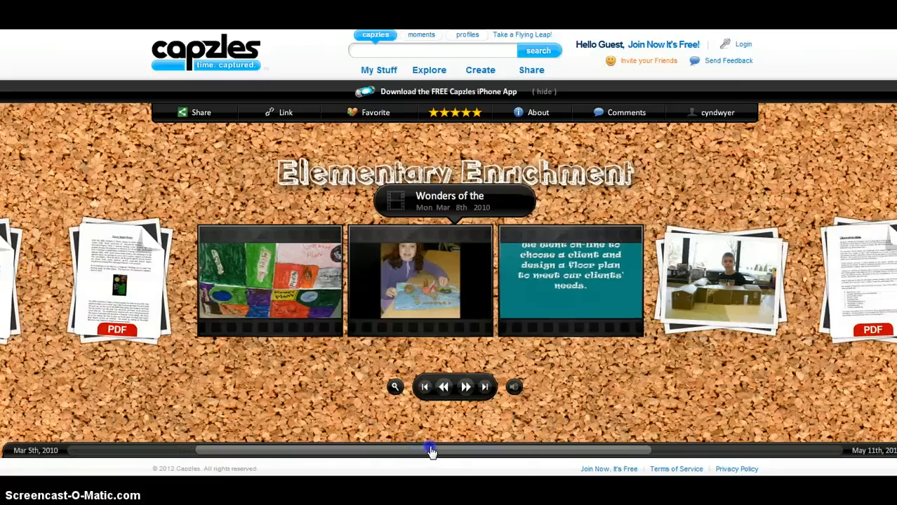
click(414, 278)
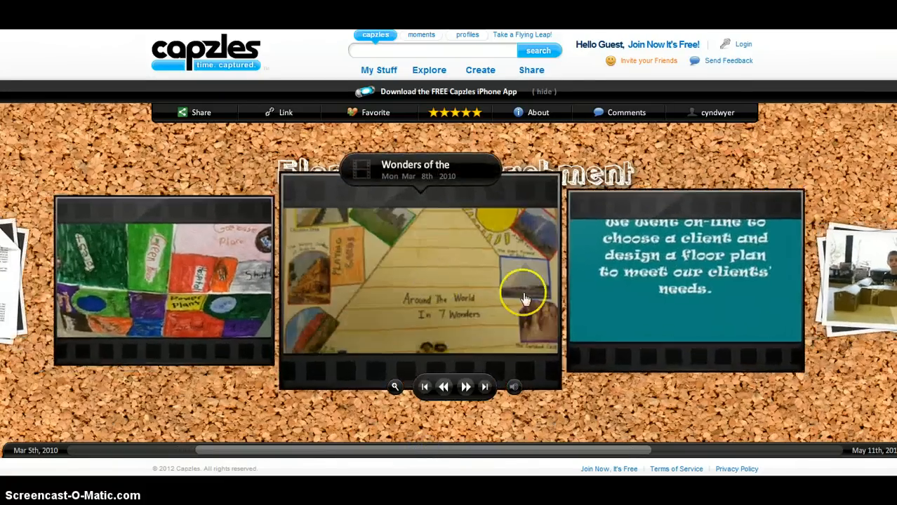
mouse_move(649, 298)
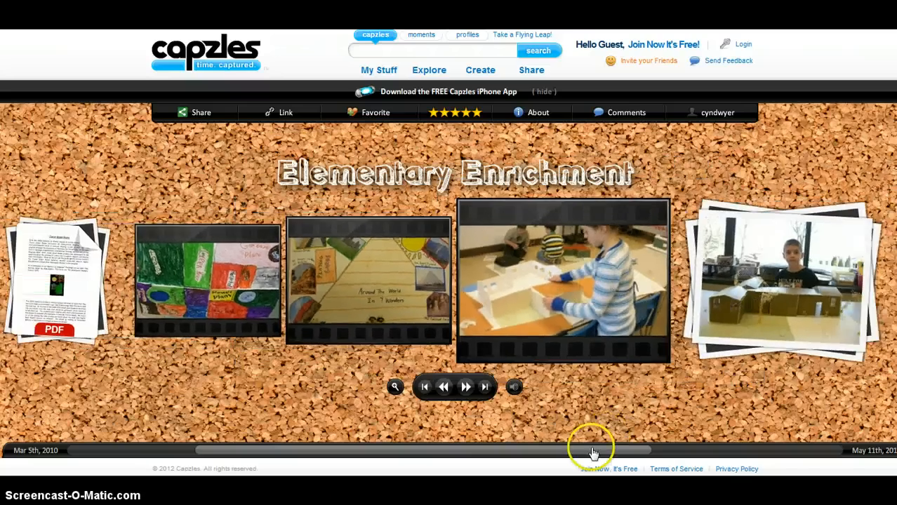
drag(589, 451, 500, 441)
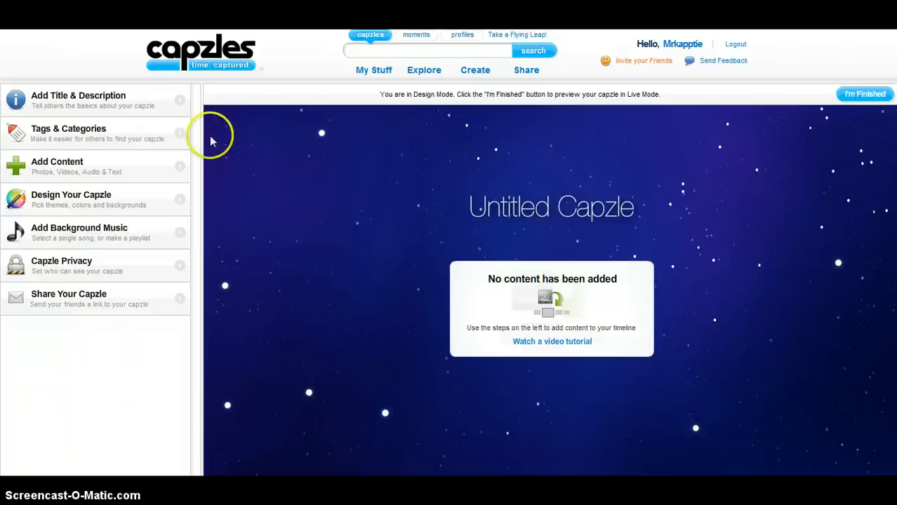
- Replace the untitled capzle's title with "Sample"
click(123, 107)
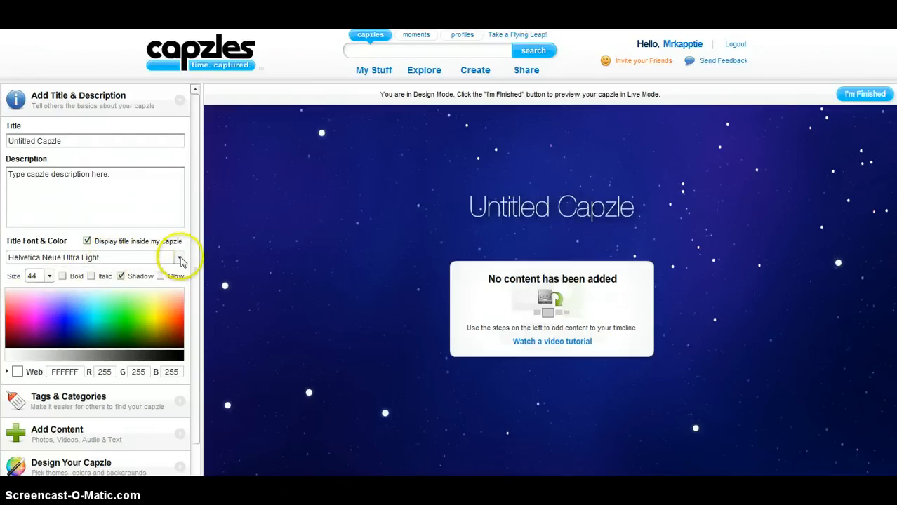
click(179, 258)
click(180, 258)
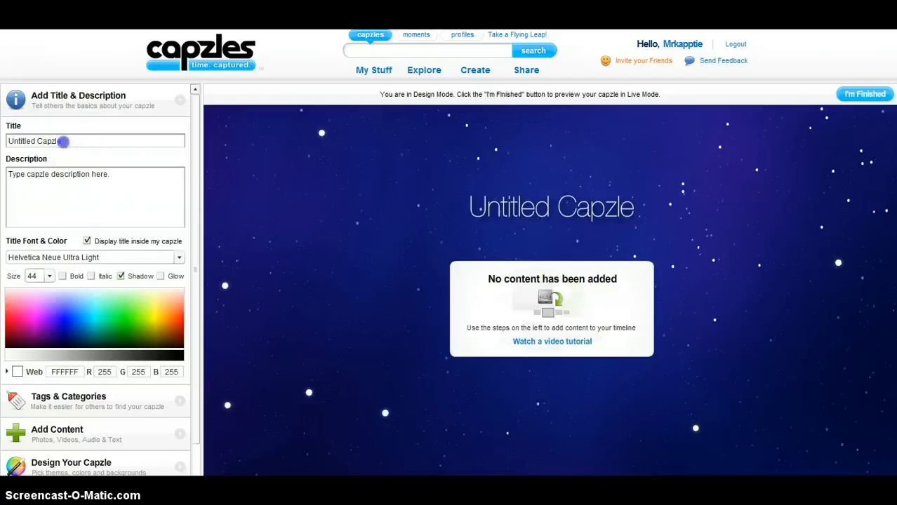
drag(62, 141, 7, 143)
text(Sample)
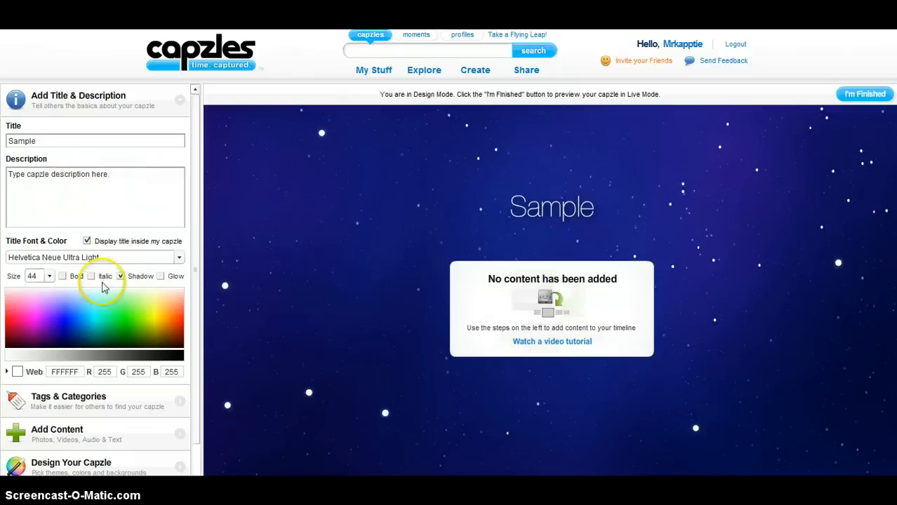
- Set the title font to Journalistic and its color to yellow, F4FF0A
click(178, 258)
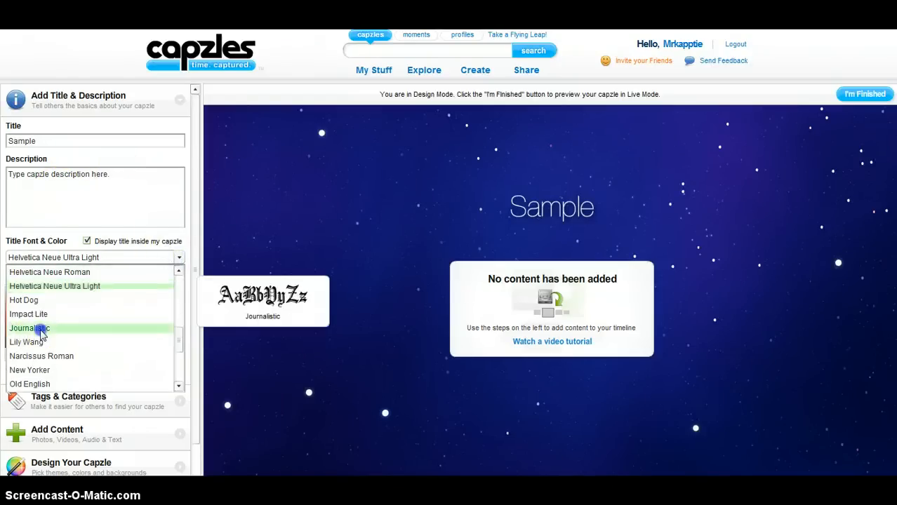
click(40, 327)
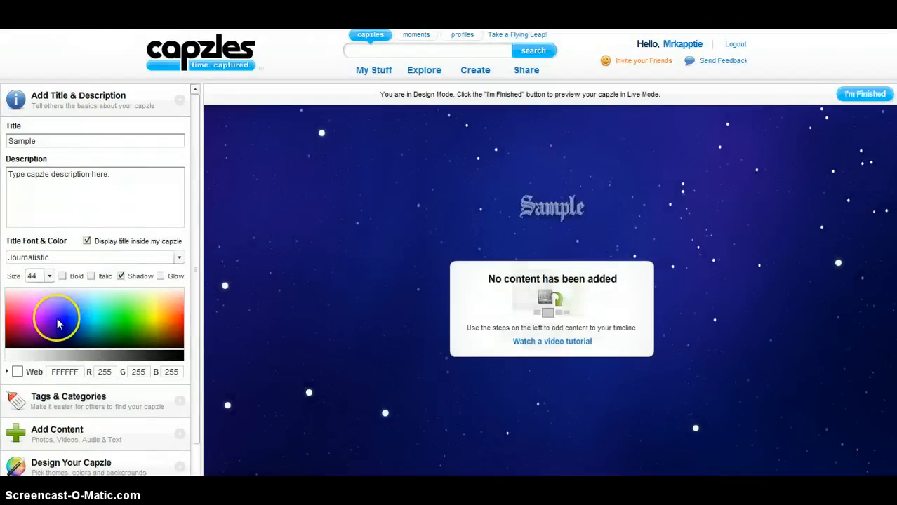
click(154, 324)
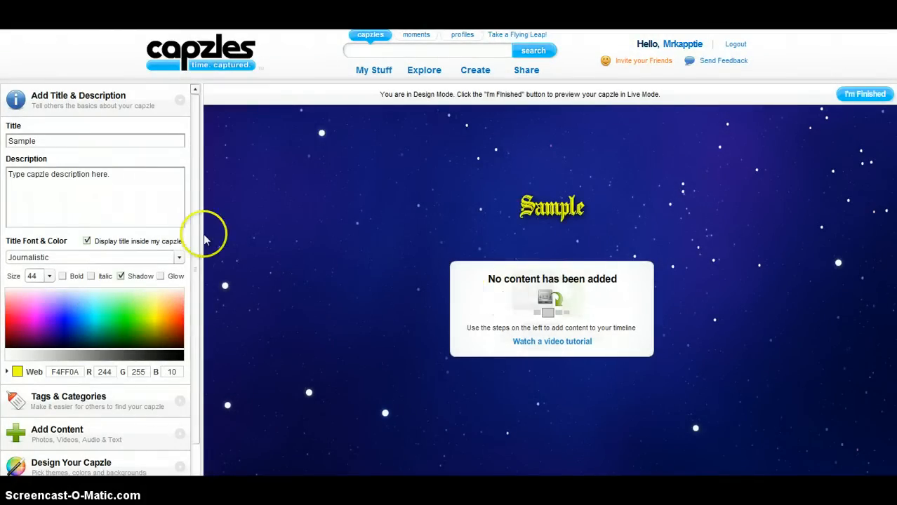
- Review the options for adding content to the timeline, including the file types accepted for direct upload
drag(194, 232, 194, 288)
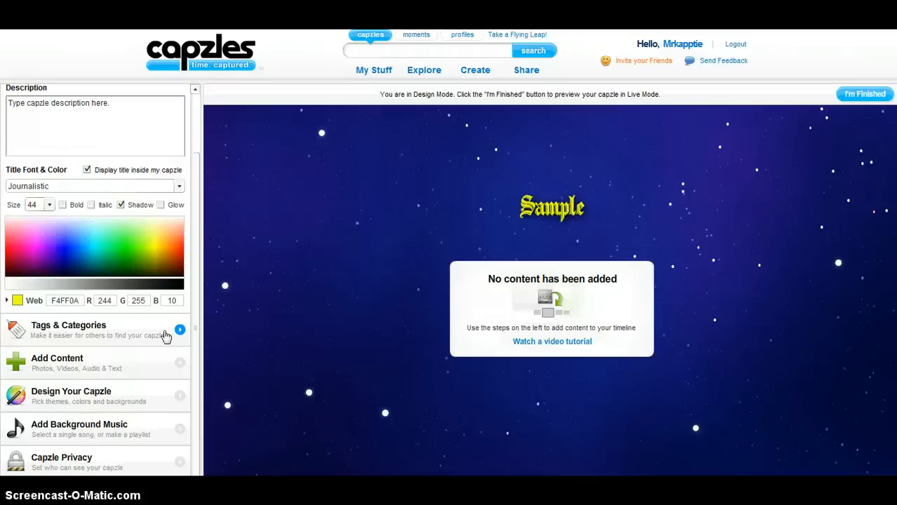
click(84, 361)
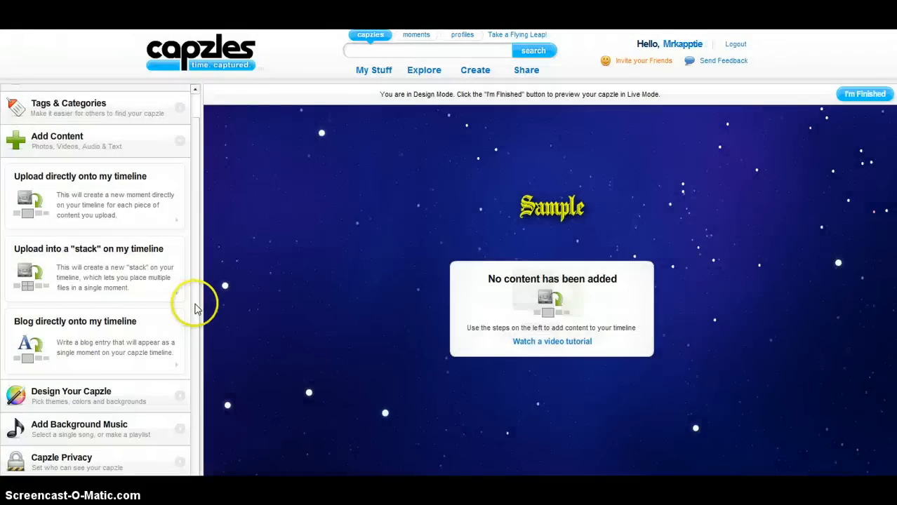
click(67, 193)
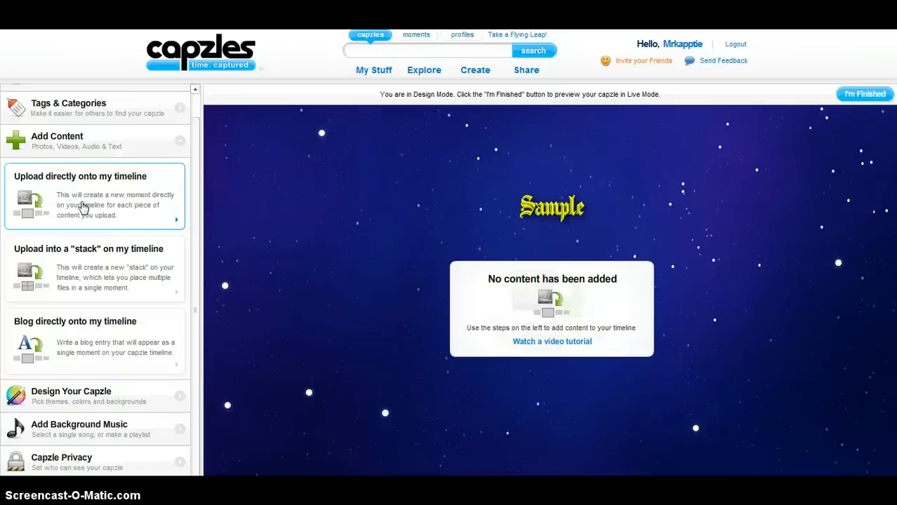
click(85, 215)
click(91, 234)
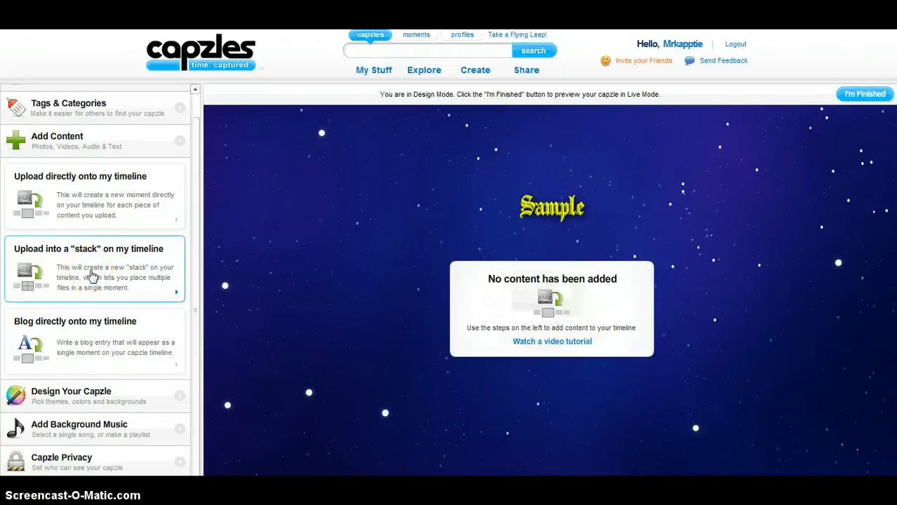
click(92, 275)
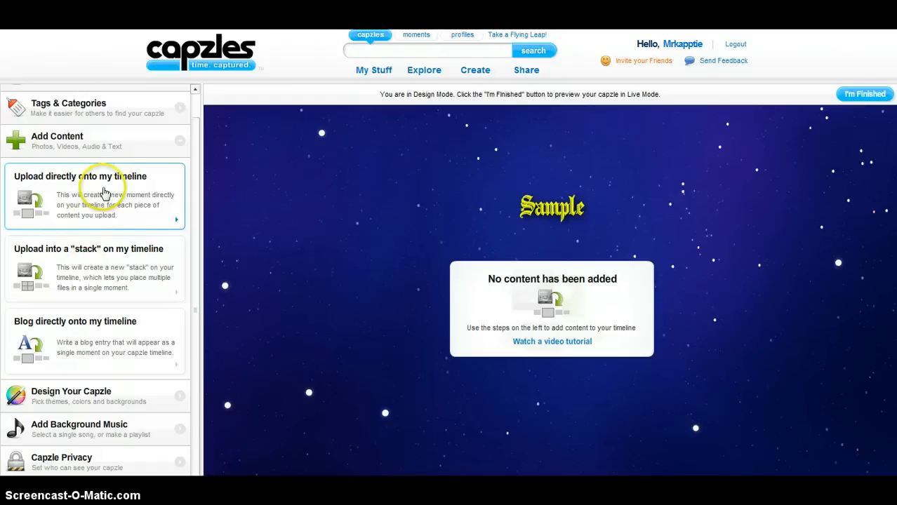
click(90, 262)
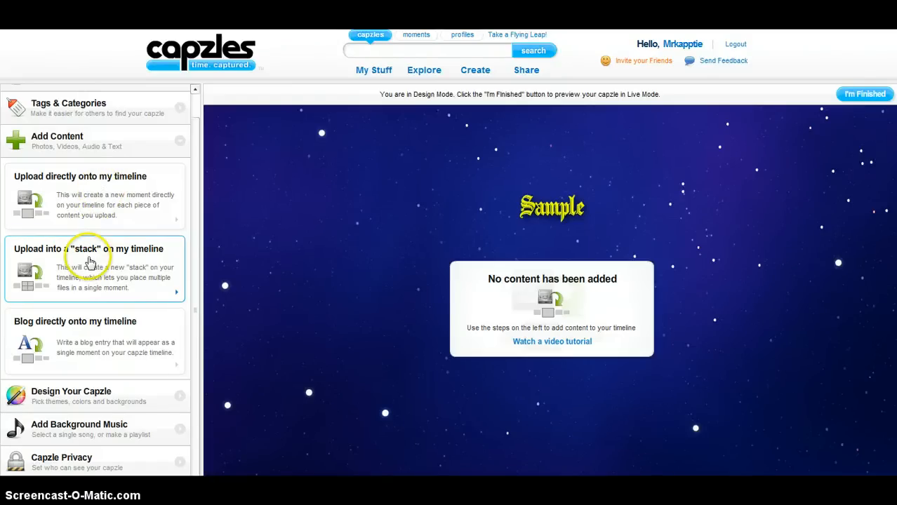
click(71, 337)
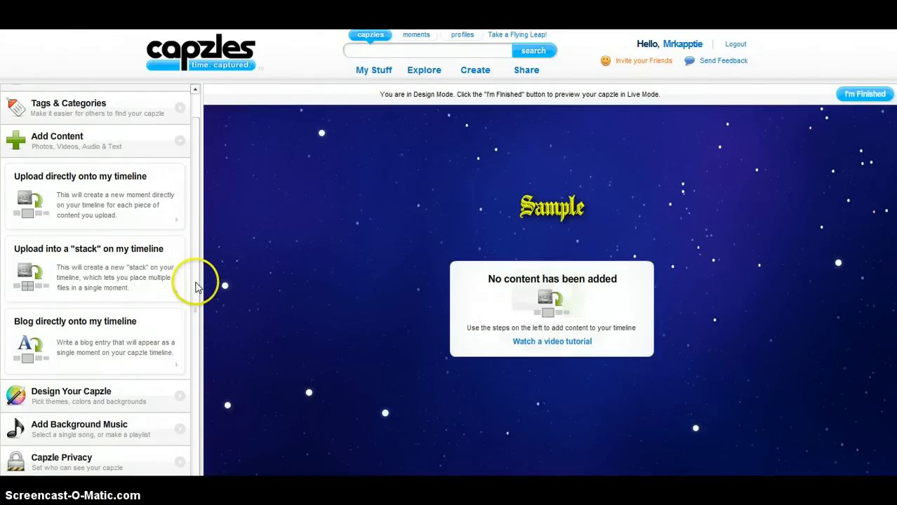
drag(197, 282, 196, 307)
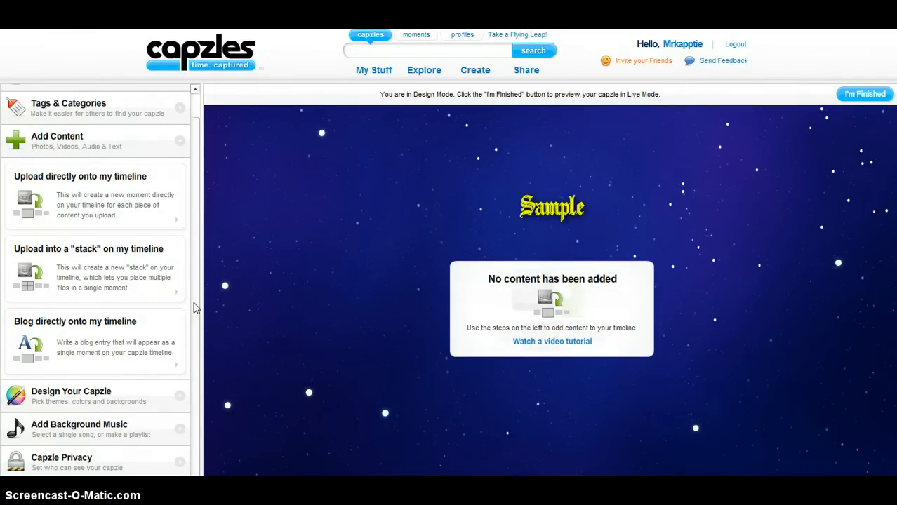
click(107, 209)
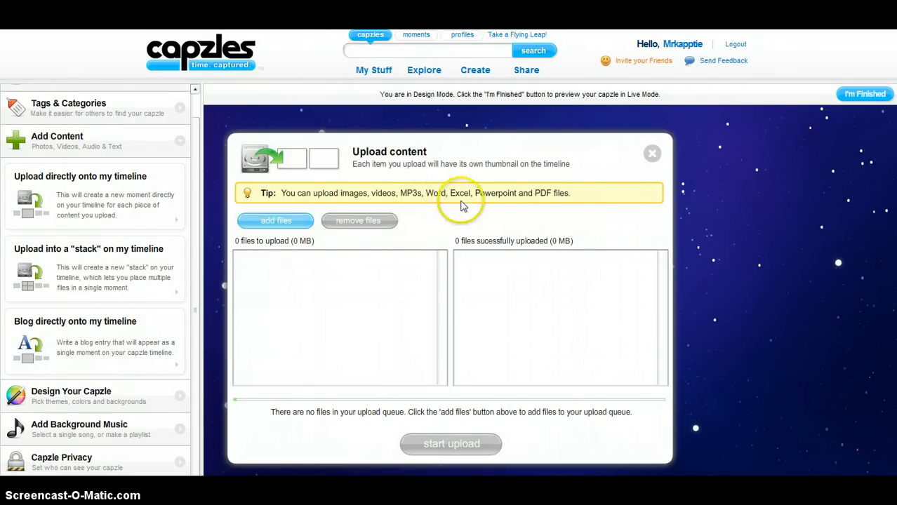
click(653, 154)
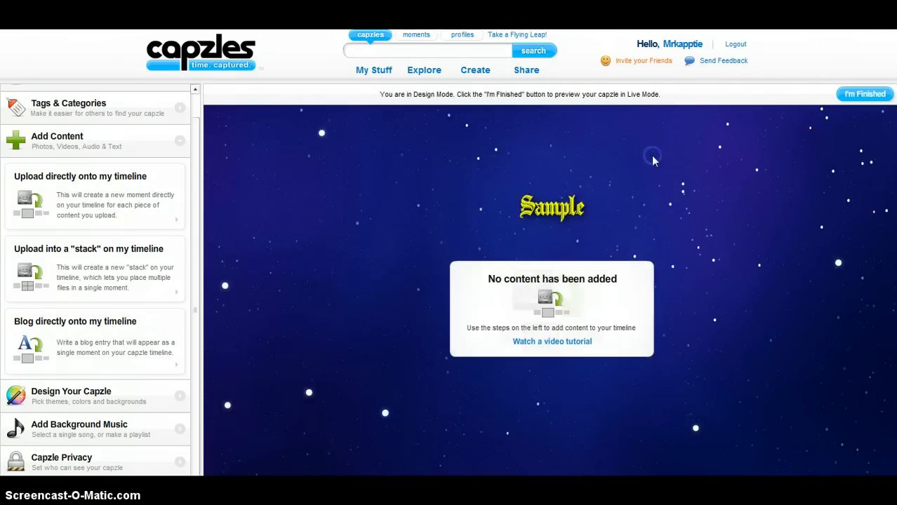
- Apply the dark red electric guitar theme to the capzle's design
click(123, 398)
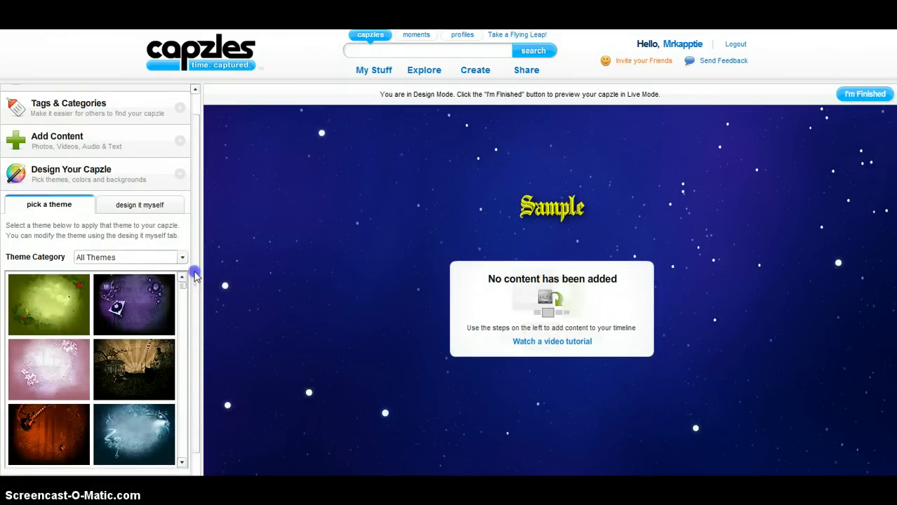
drag(195, 275, 195, 330)
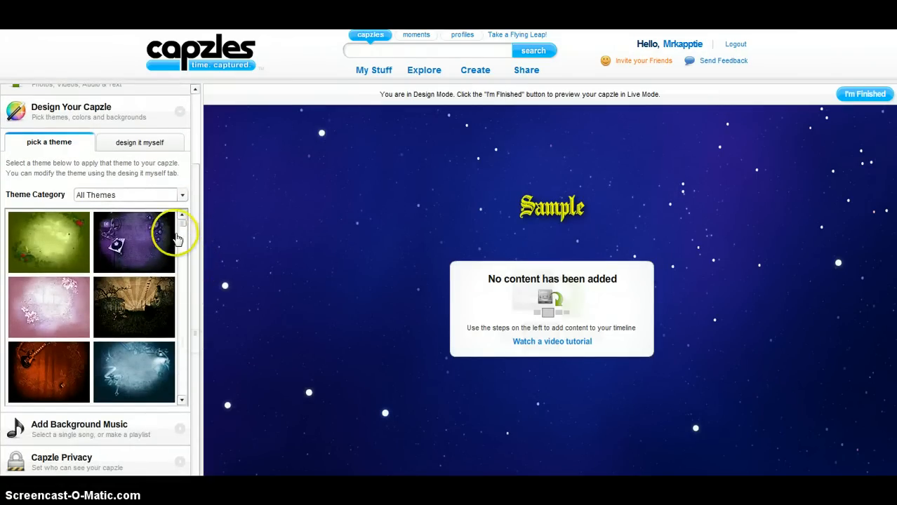
mouse_move(181, 228)
mouse_down()
mouse_move(182, 259)
mouse_move(182, 226)
mouse_up()
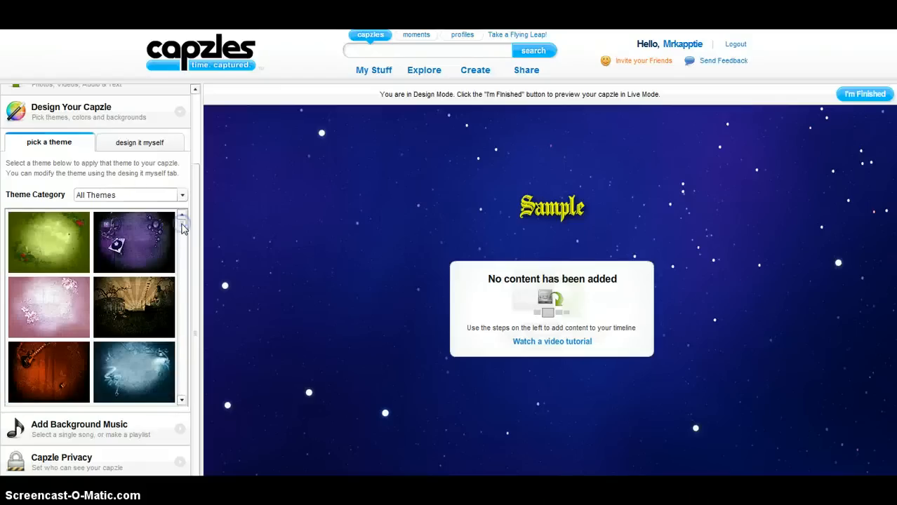
click(43, 375)
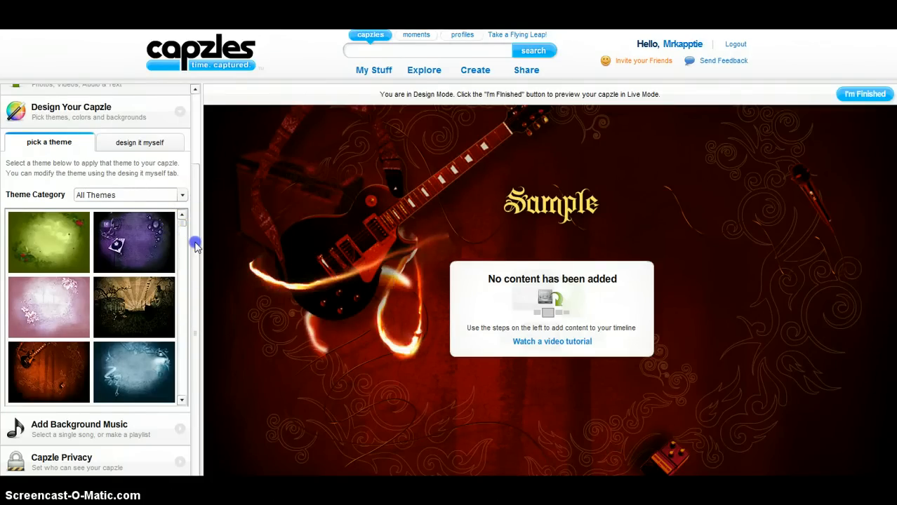
- Review the background music settings, including the playlist and the music upload option
click(96, 431)
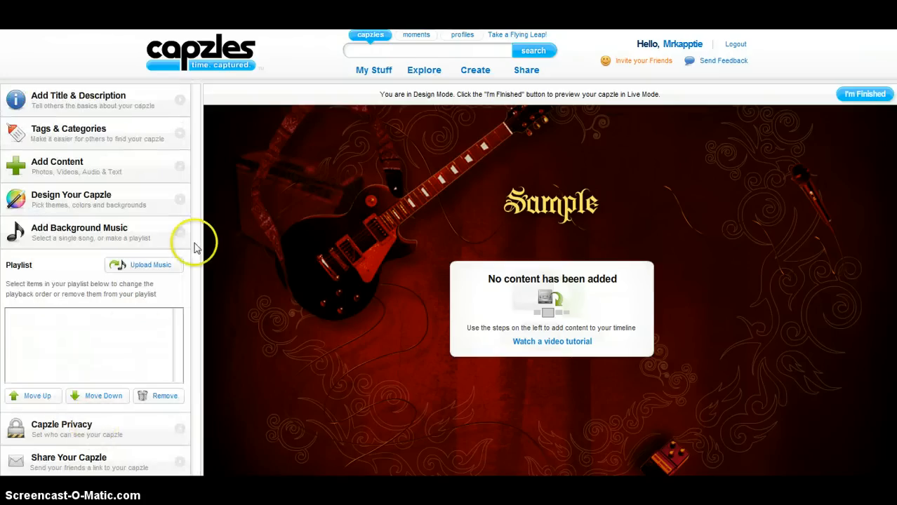
click(42, 334)
click(128, 322)
click(148, 268)
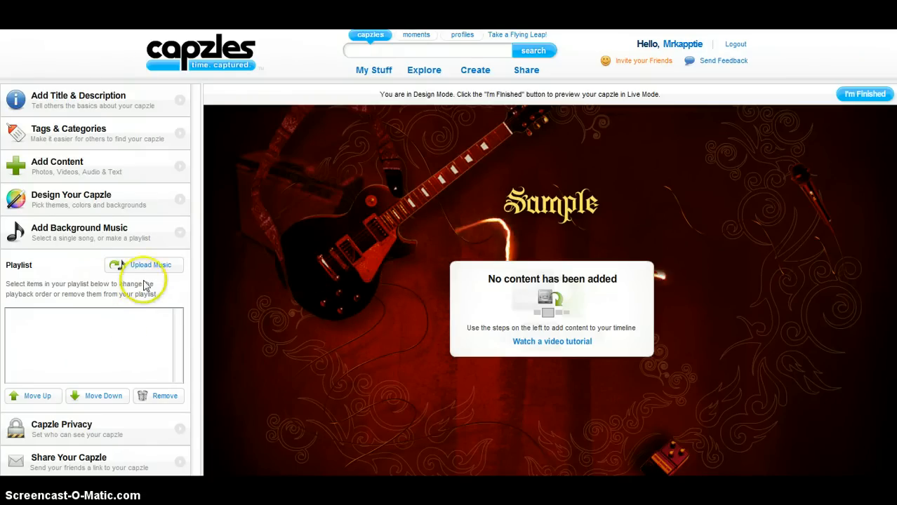
click(135, 376)
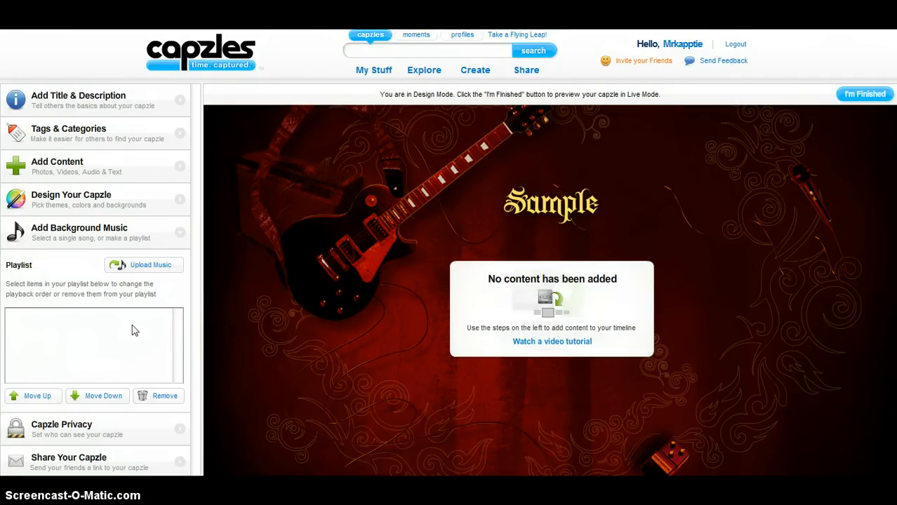
- Review the available choices for the capzle's current privacy level
click(99, 438)
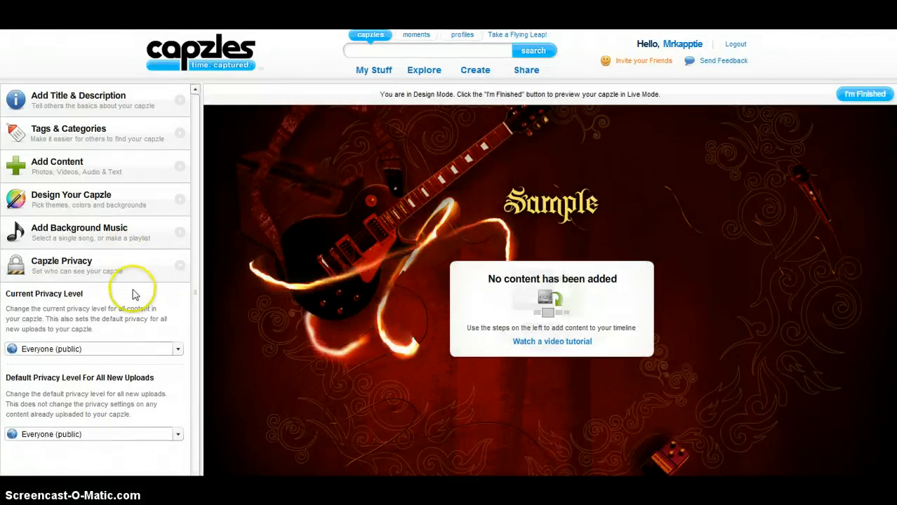
click(179, 350)
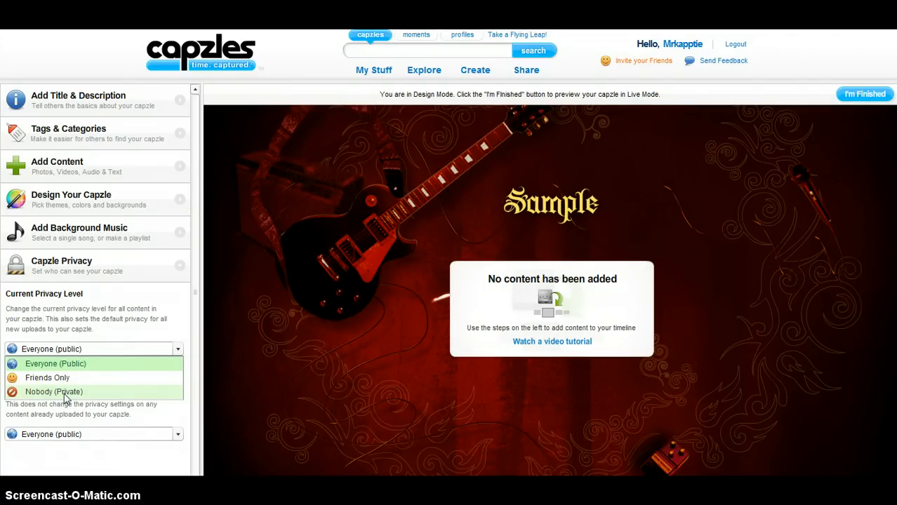
click(95, 351)
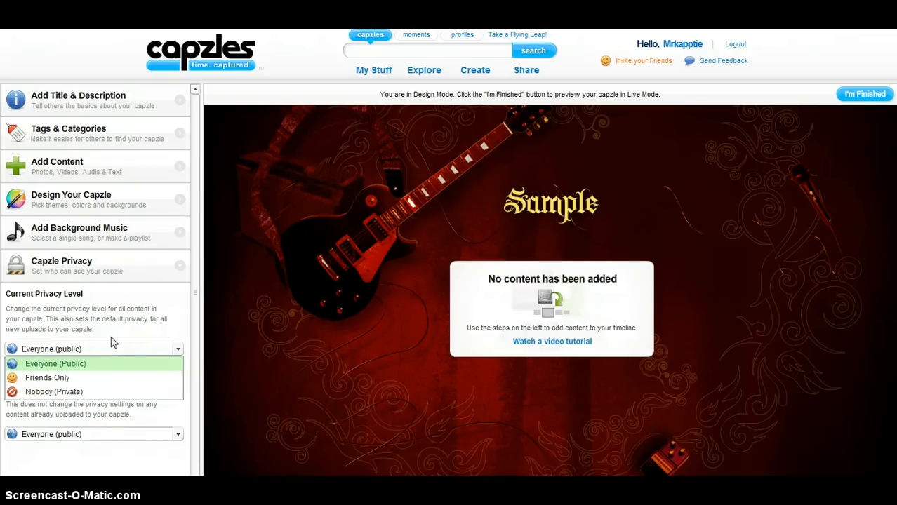
click(129, 336)
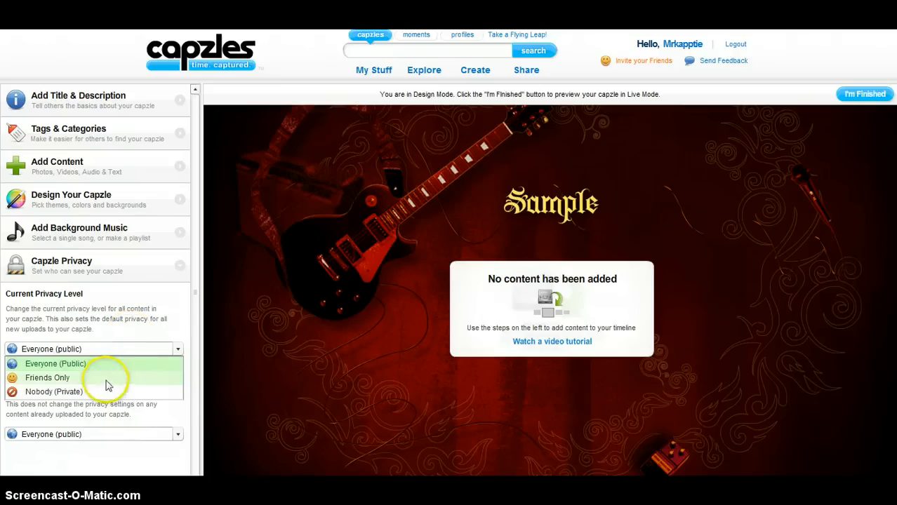
click(156, 334)
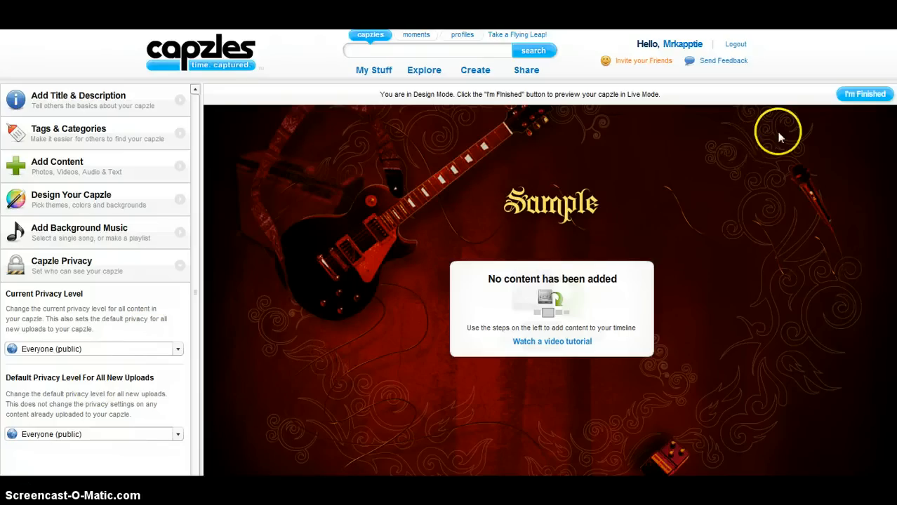
click(861, 104)
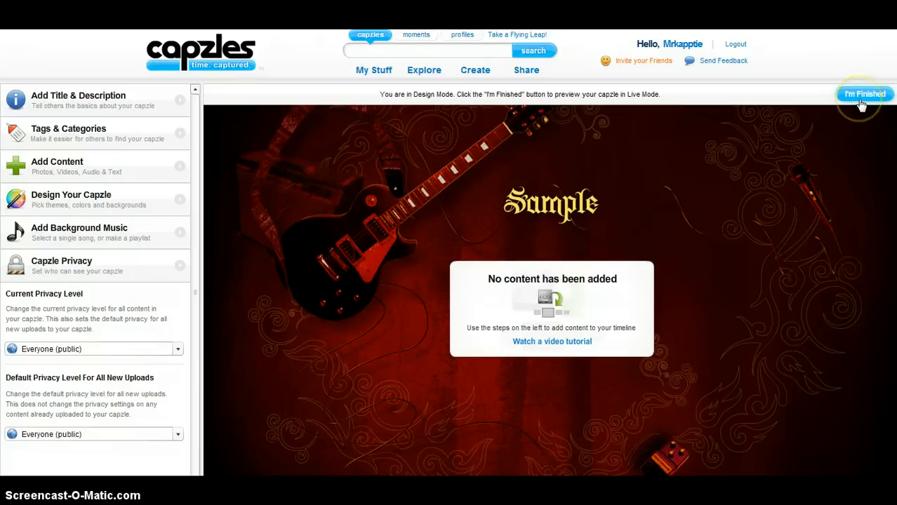
click(801, 175)
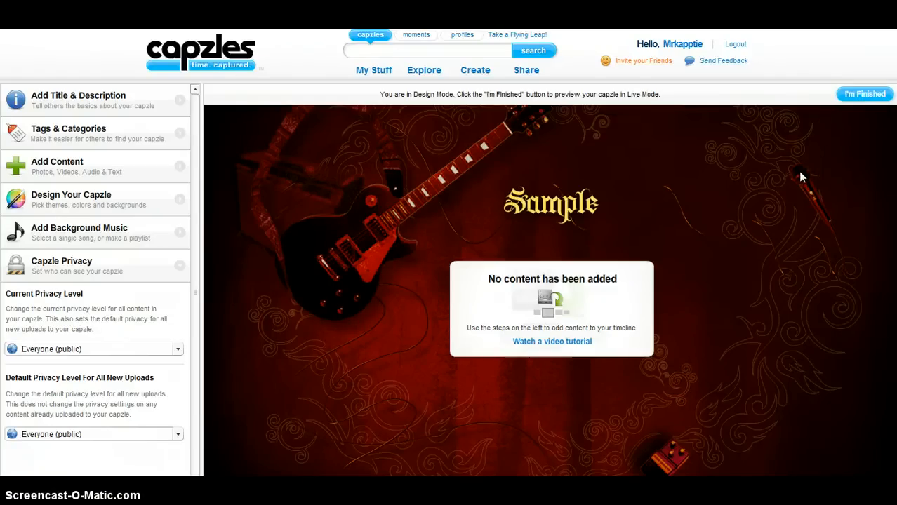